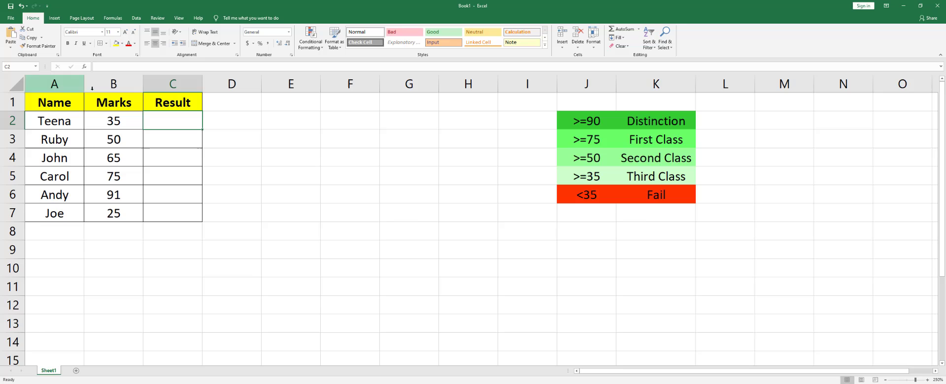
Step: Review the Marks, Result and grade-threshold columns (Distinction, First Class), then select cell C2
left_click(113, 84)
left_click(183, 86)
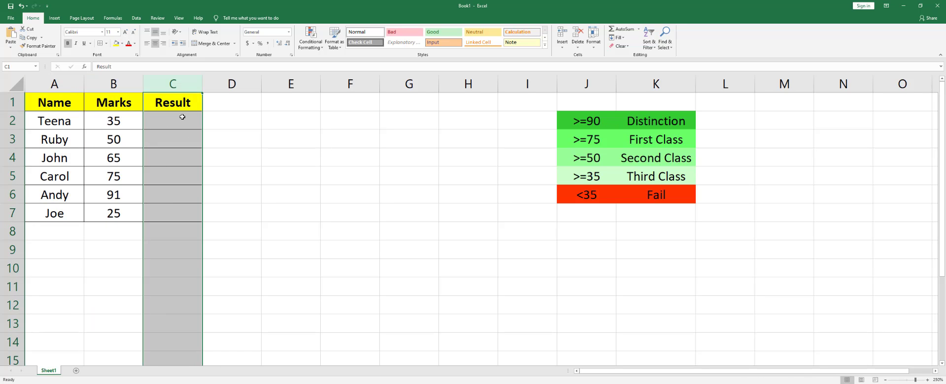
left_click_drag(581, 121, 655, 196)
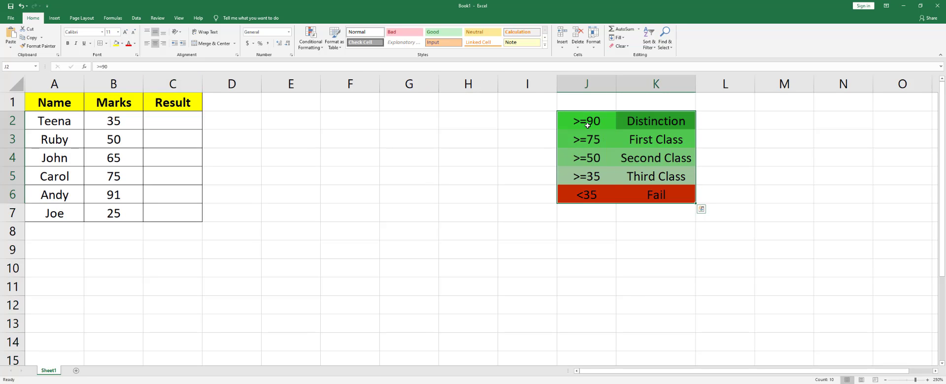
left_click(640, 124)
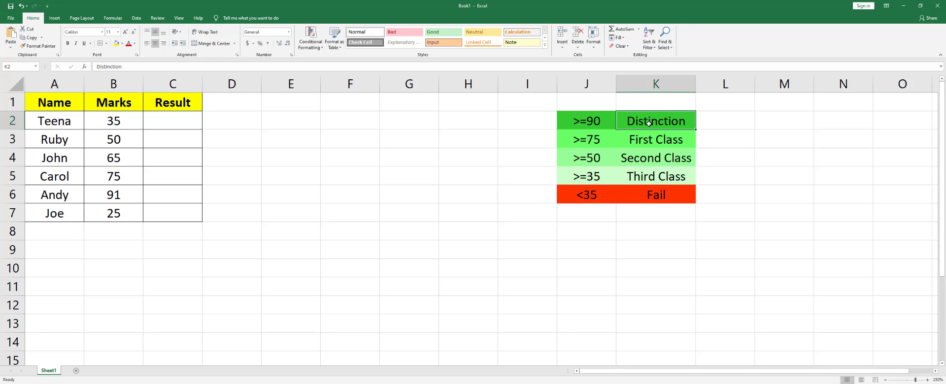
left_click(589, 144)
left_click(647, 143)
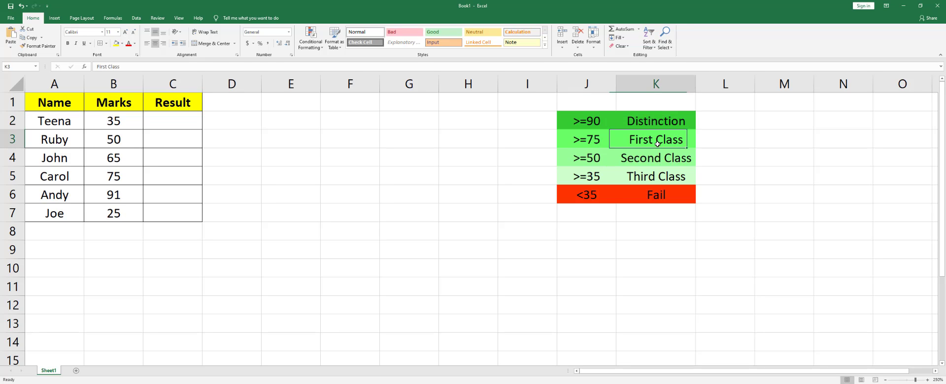
left_click(176, 126)
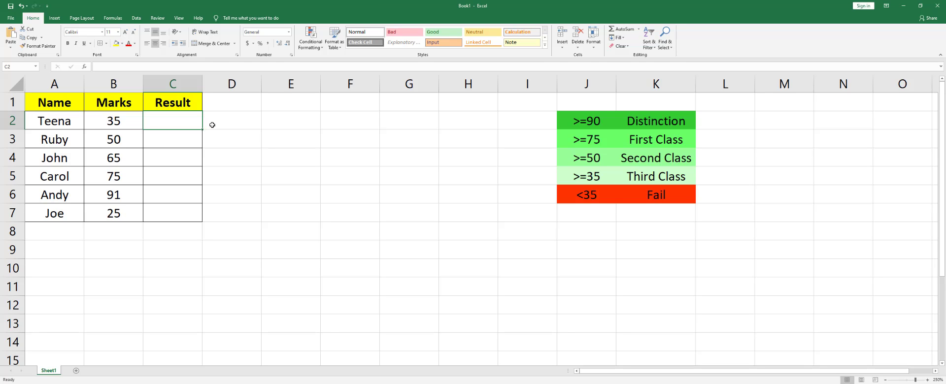
Step: Start C2's formula as =IF(B2>=90,"Distinction", using the mark in B2
type("=")
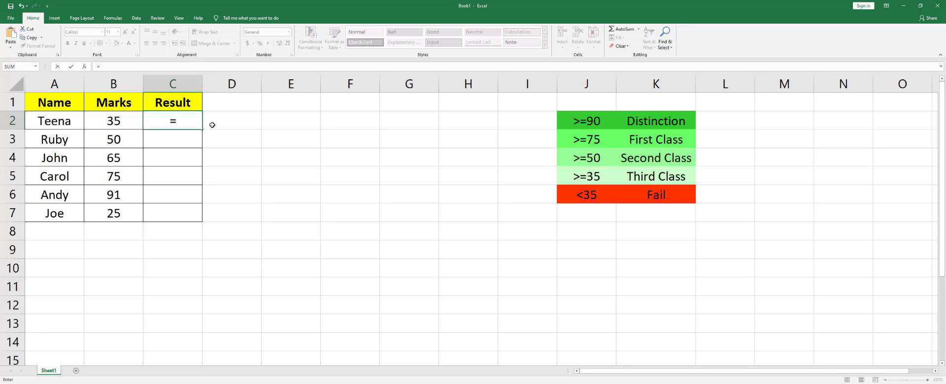
type("if")
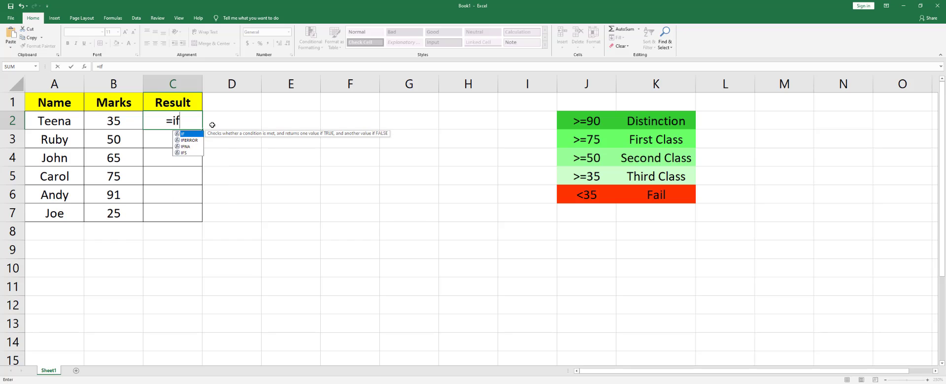
type("(")
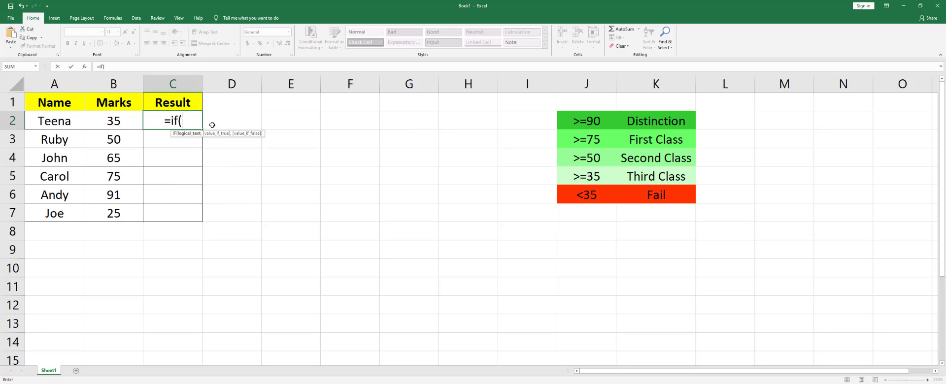
left_click(123, 124)
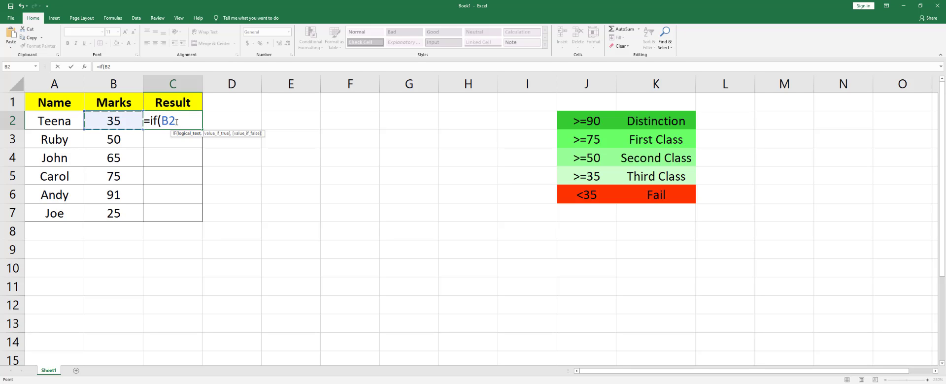
type(">")
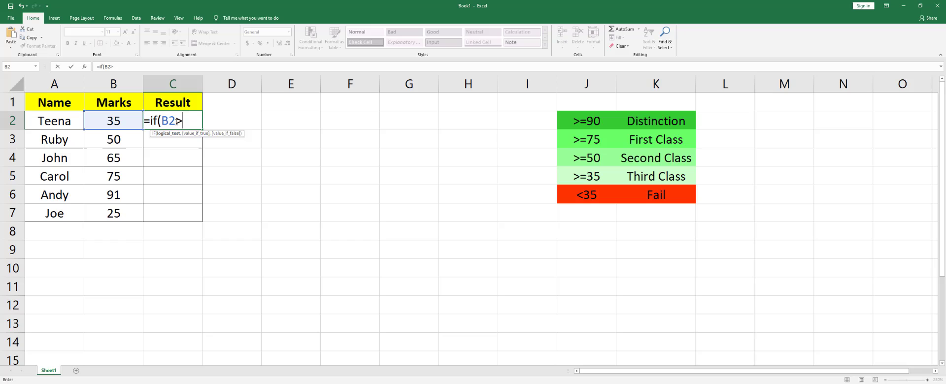
type("=90")
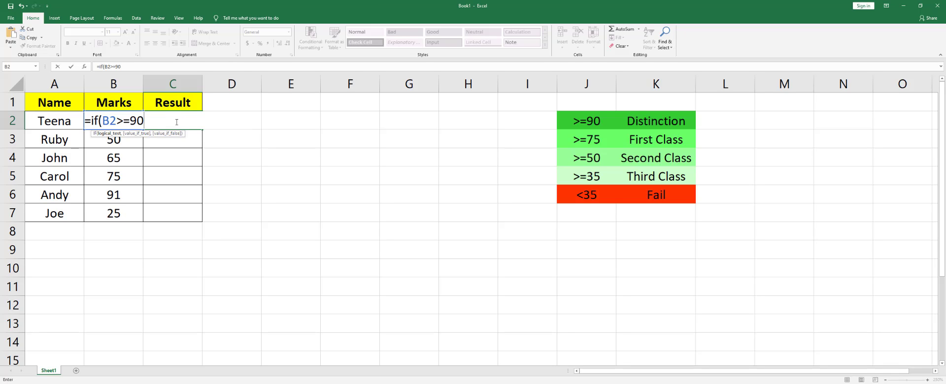
type(",")
type("\"Dis")
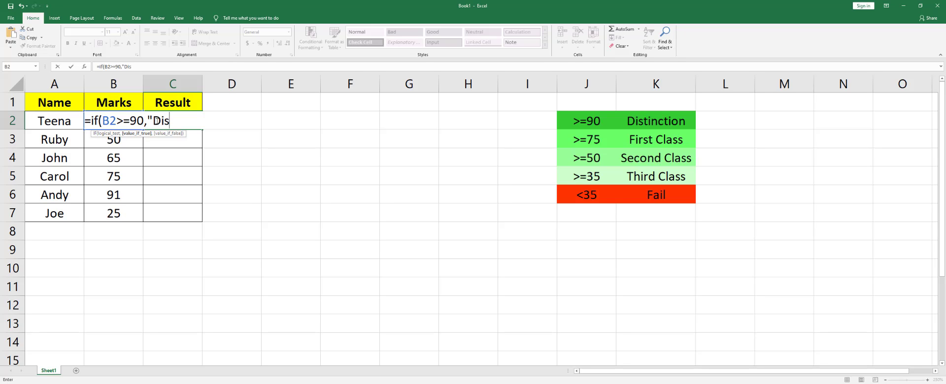
type("tinction")
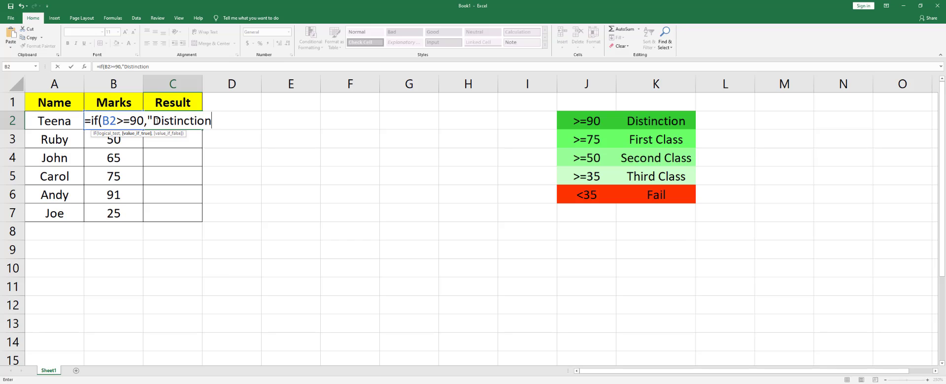
type("\",")
Step: Add the nested IF(B2>=75,"First Class", condition and begin the next IF
type("if")
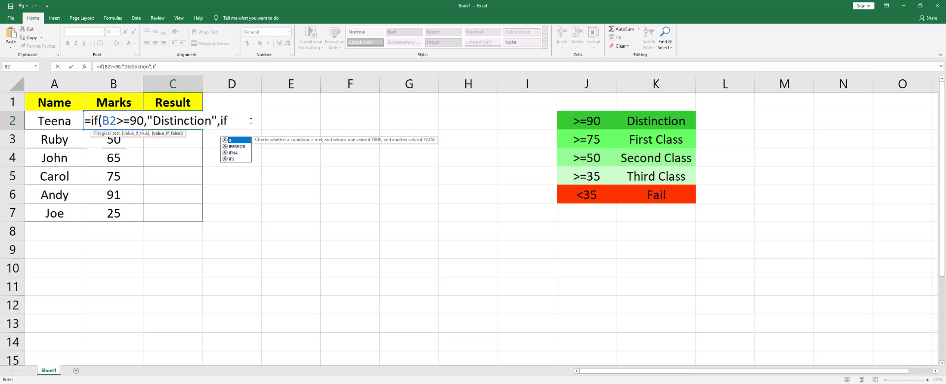
type("(")
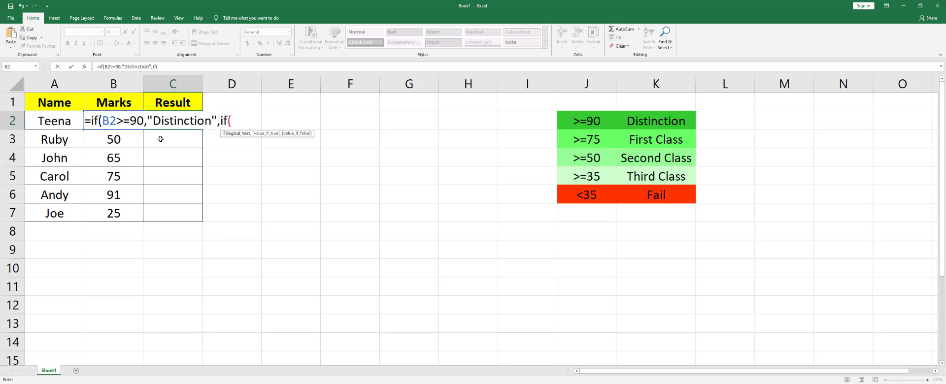
type("B2>=75")
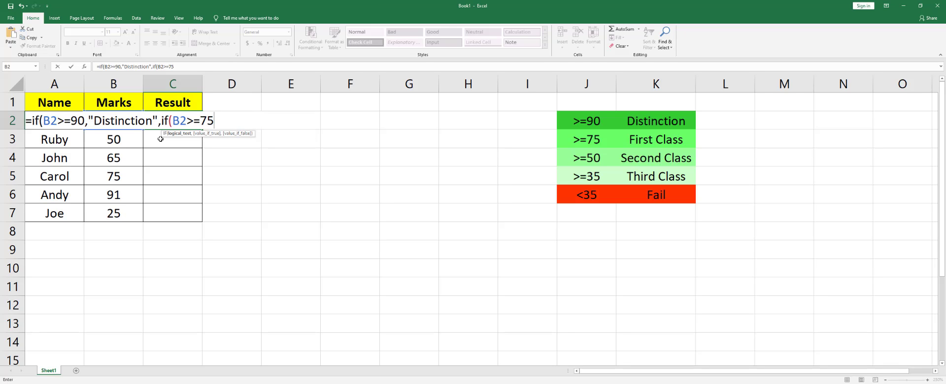
type(",\"Firs")
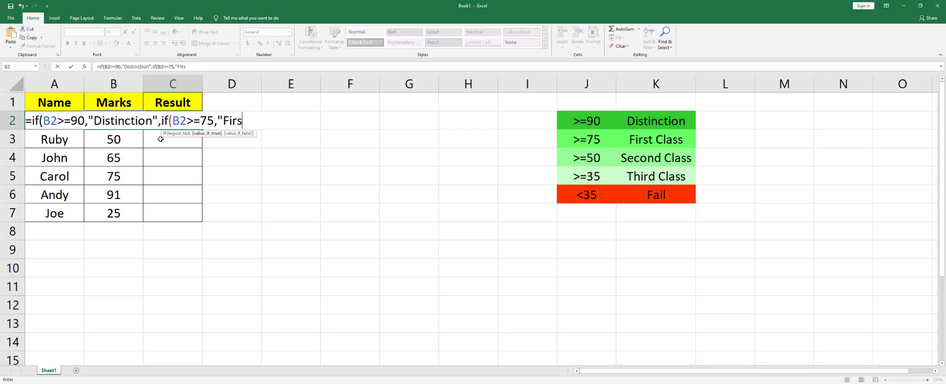
type("t Class\",")
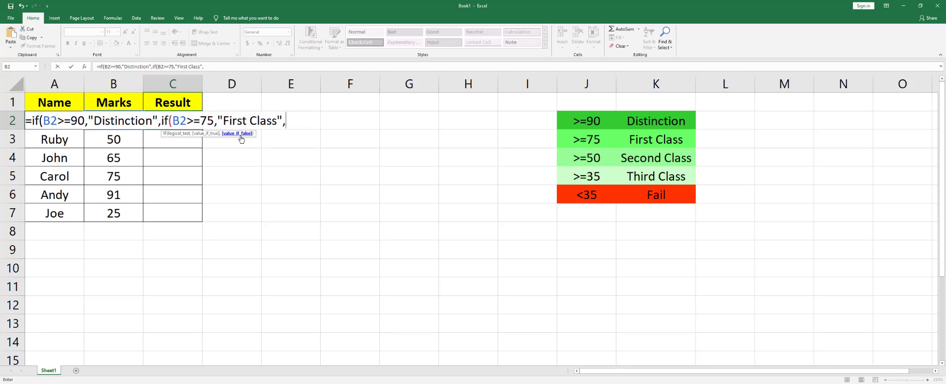
type("if")
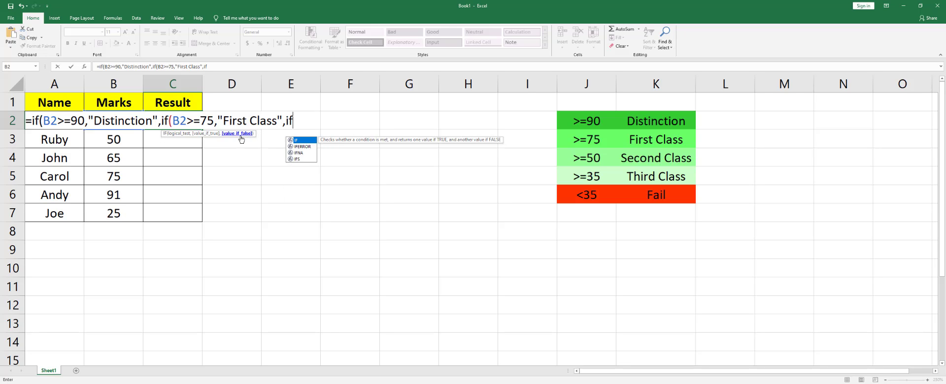
Step: Add nested tests B2>=50 for "Second Class" and B2>=35 for "Third Class"
key("Tab")
type("B2=")
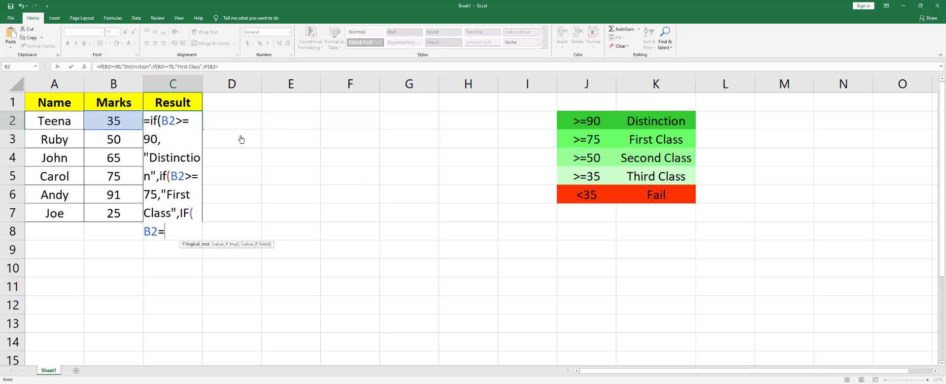
type(">=50,\"Seco")
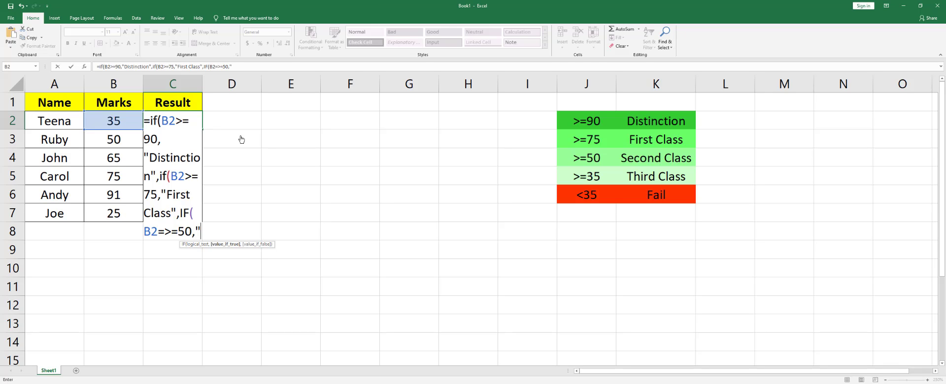
type("nd Class")
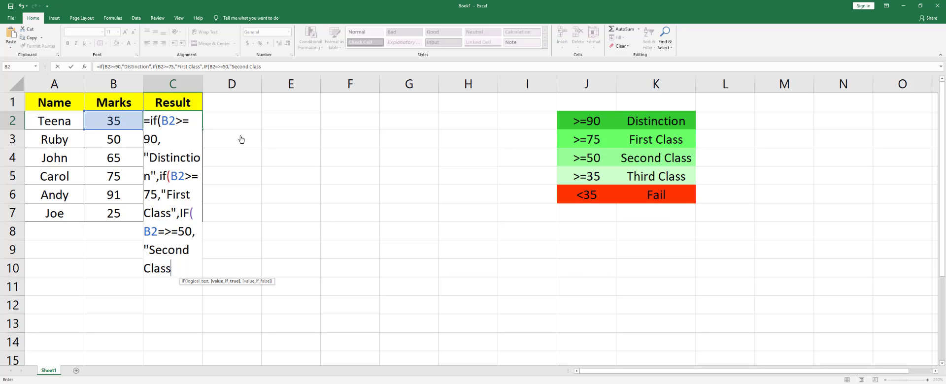
type("\",IF(")
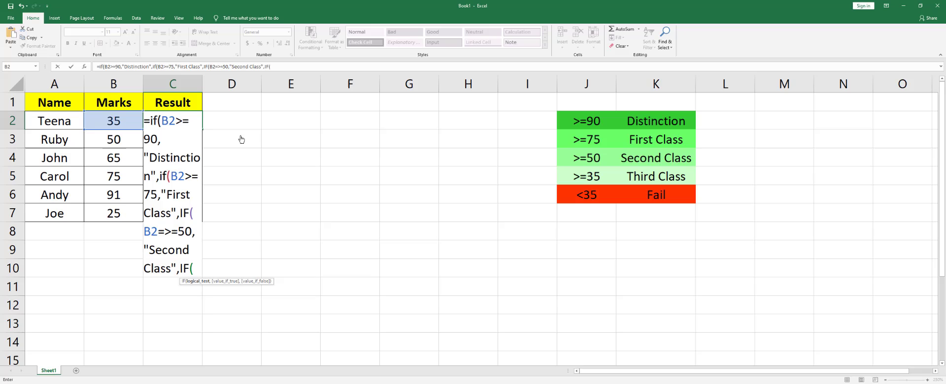
type("B2")
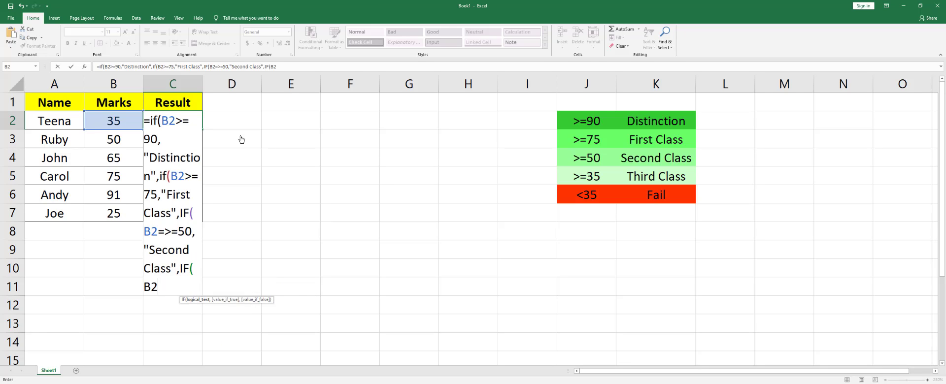
type(">=35,")
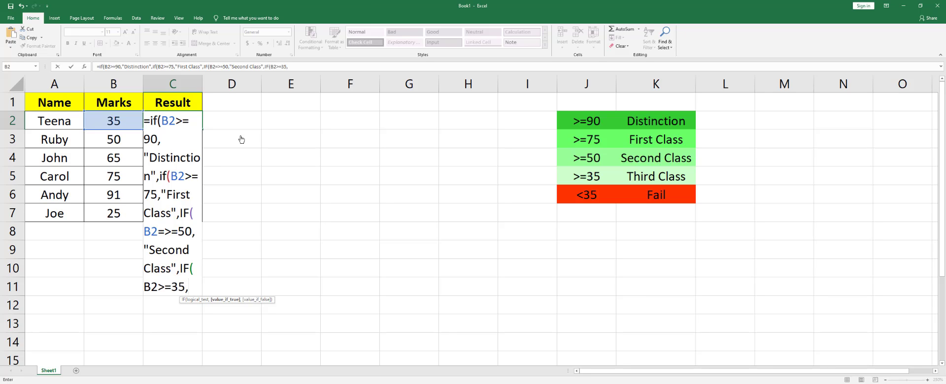
type("\"Th")
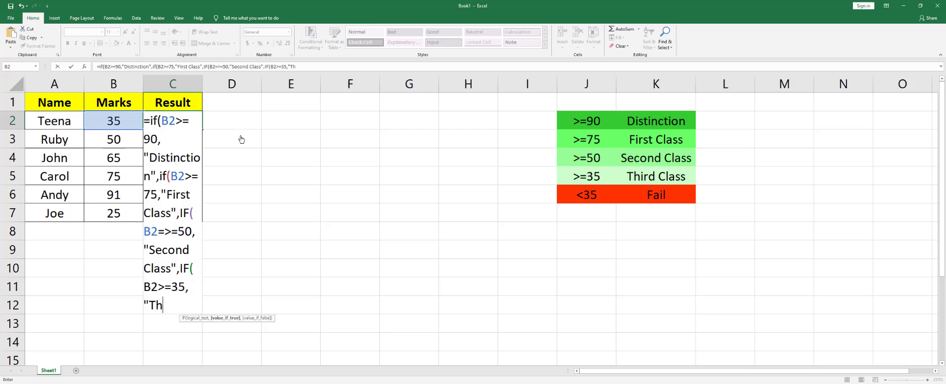
type("ird Class\"")
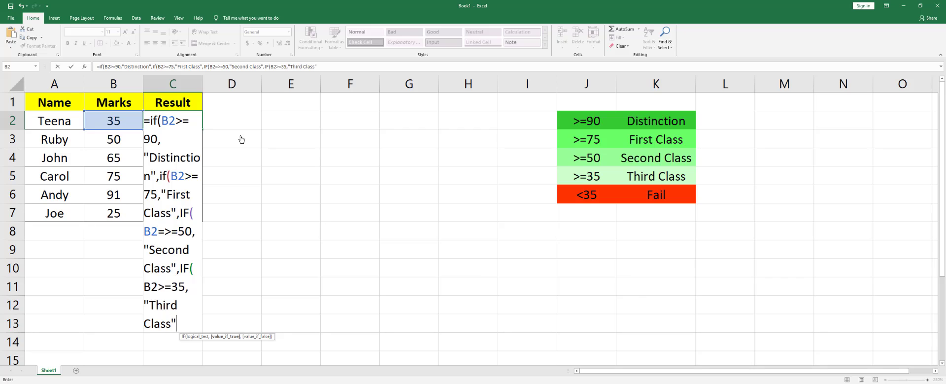
type(",")
Step: Fix the stray text and end the formula with "Fail" plus four closing brackets
type("Fail")
key("BackSpace")
key("BackSpace")
key("BackSpace")
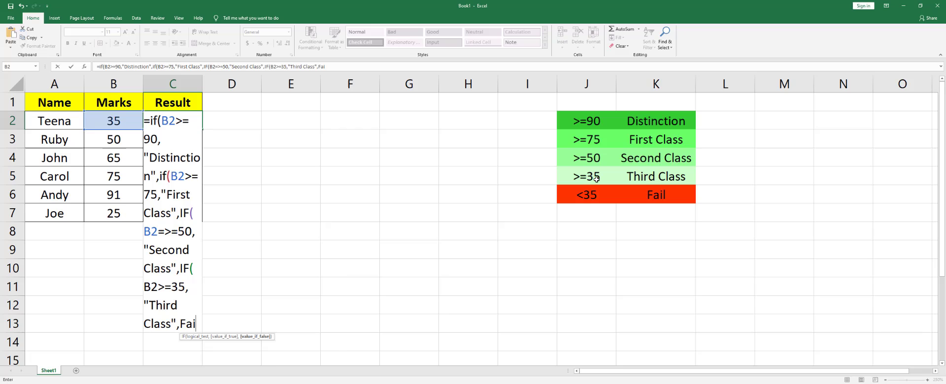
key("BackSpace")
type("\"Fail\"")
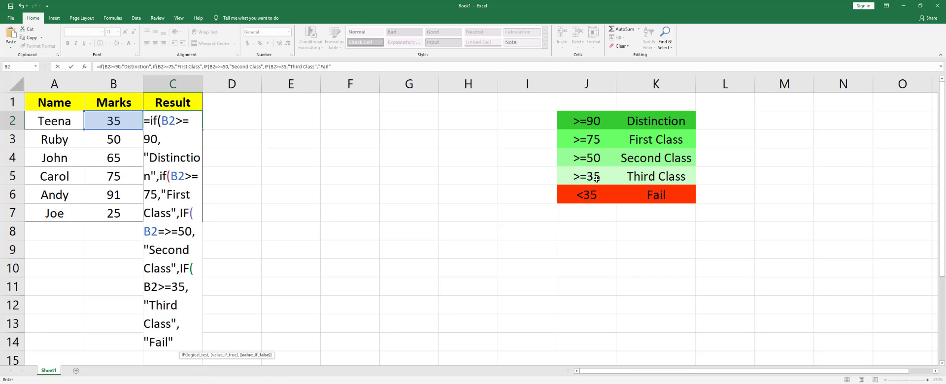
type("))))")
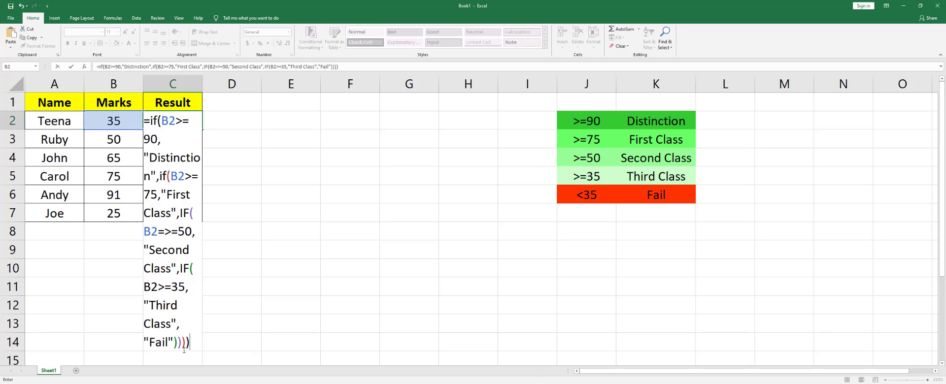
Step: Commit the corrected formula, copy it from C2 down to C7, and autofit column C
key("Return")
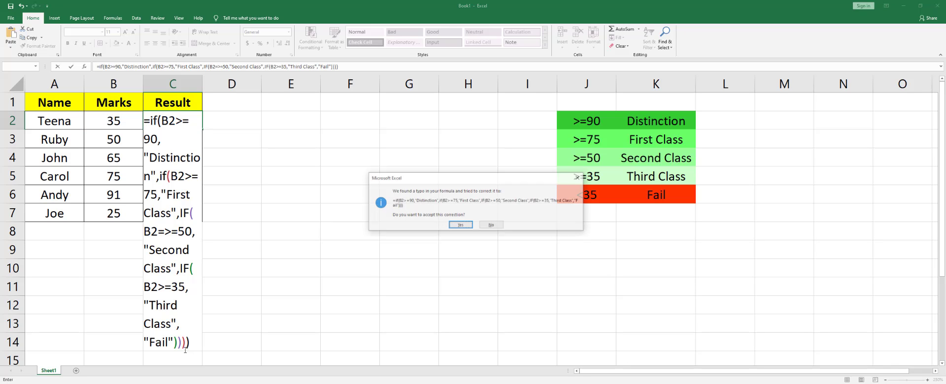
key("Return")
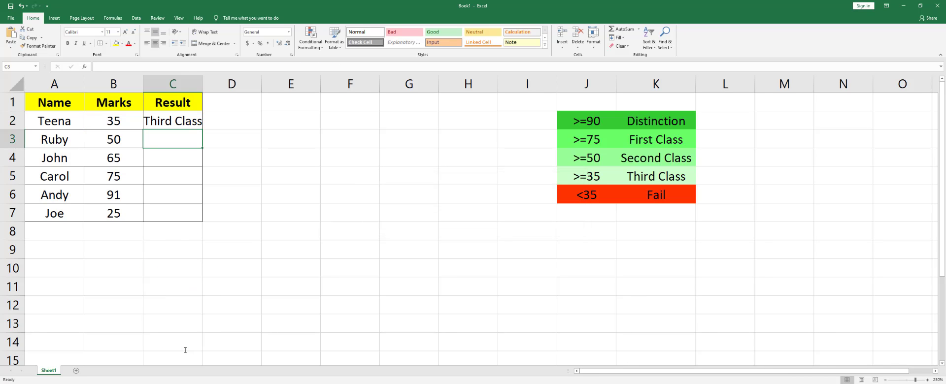
double_click(202, 87)
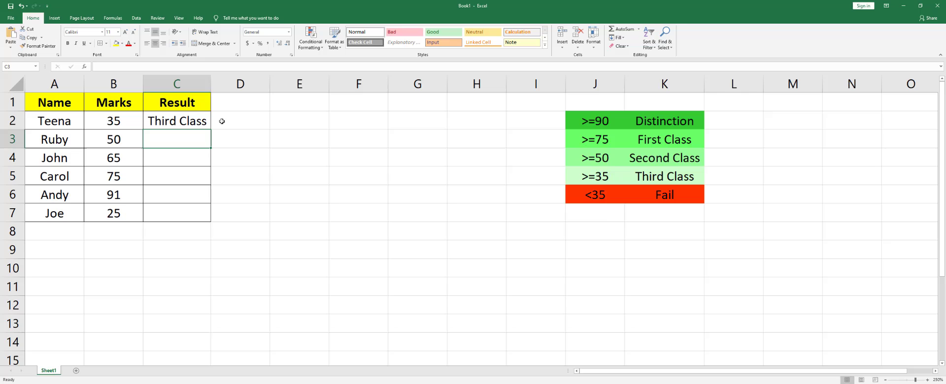
left_click(195, 119)
left_click_drag(211, 130, 209, 221)
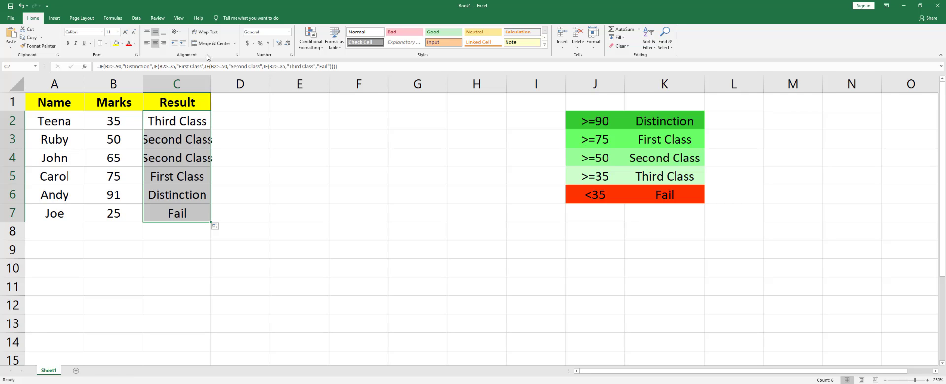
double_click(211, 84)
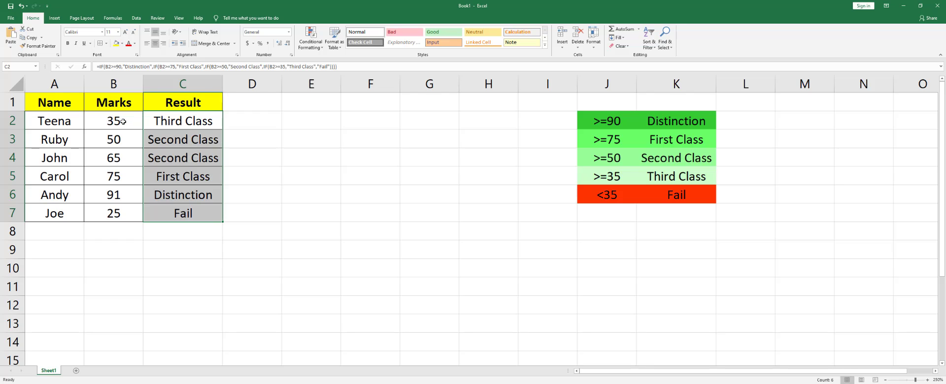
left_click(183, 121)
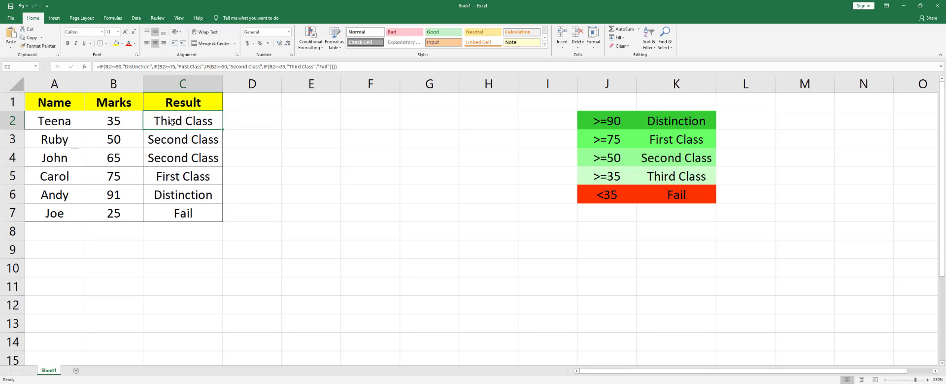
Step: Check each mark and its grade from B3/C3 through B7/C7
left_click(131, 142)
left_click(182, 140)
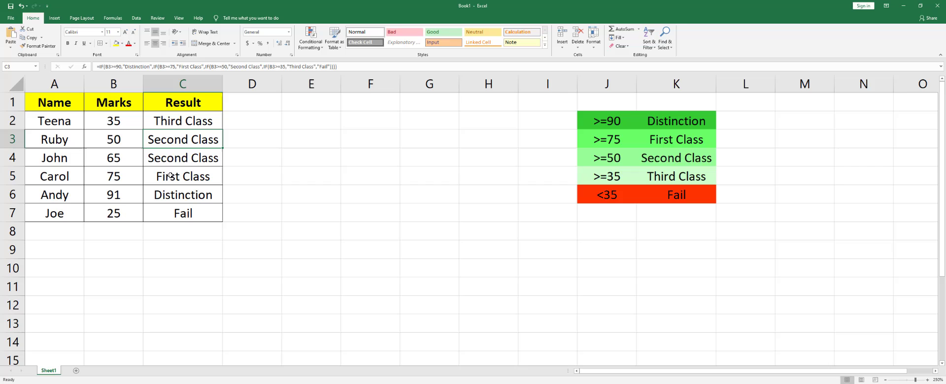
left_click(123, 161)
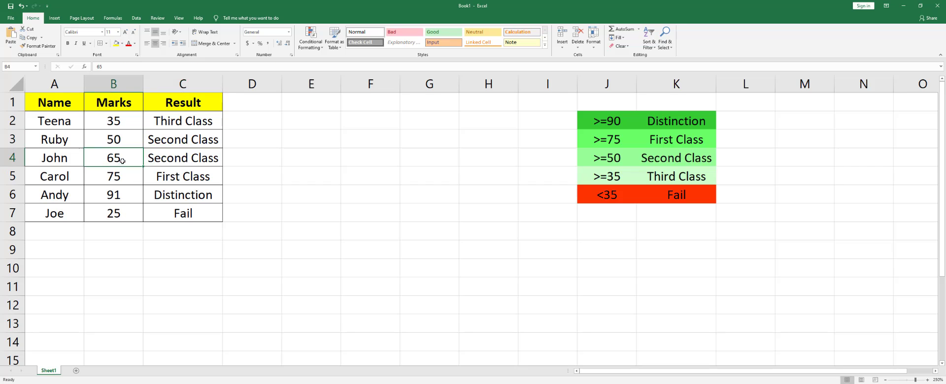
left_click(173, 160)
left_click(128, 178)
left_click(172, 178)
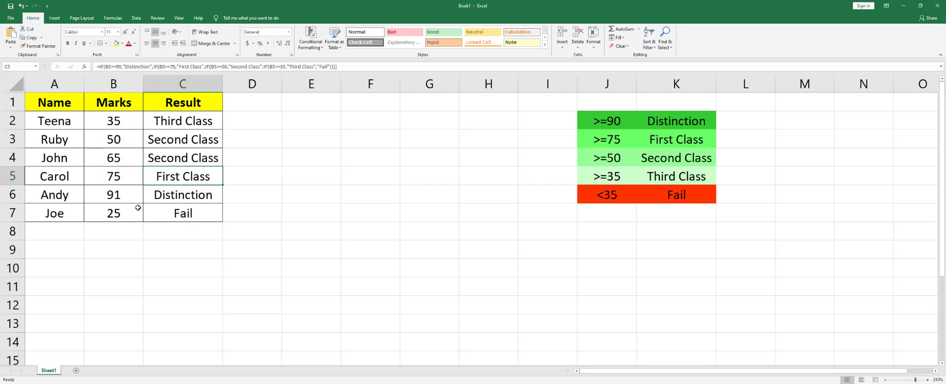
left_click(123, 196)
left_click(170, 196)
left_click(140, 214)
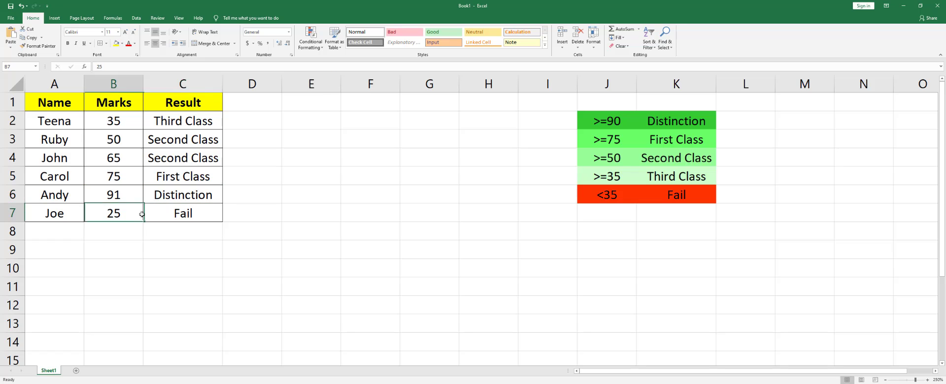
left_click(181, 215)
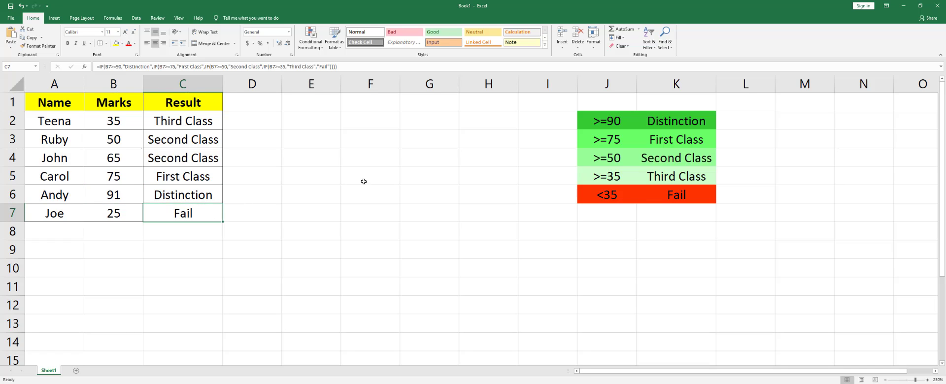
Step: Select the criteria table J2:K6, then enter 85 and then 90 into B7
left_click_drag(611, 121, 678, 192)
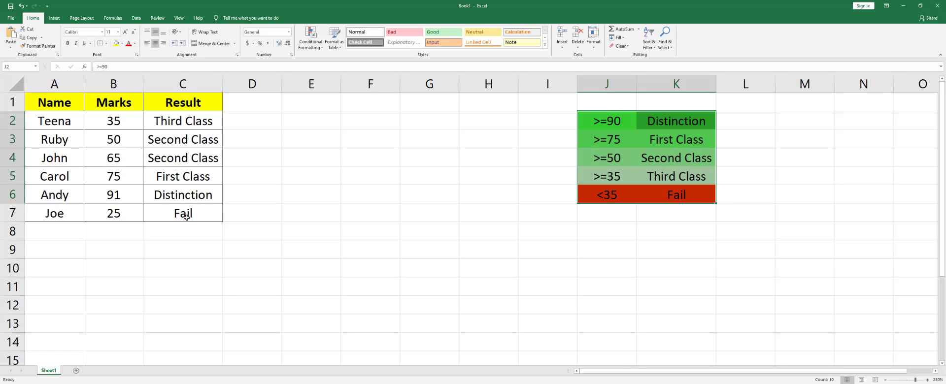
left_click(122, 217)
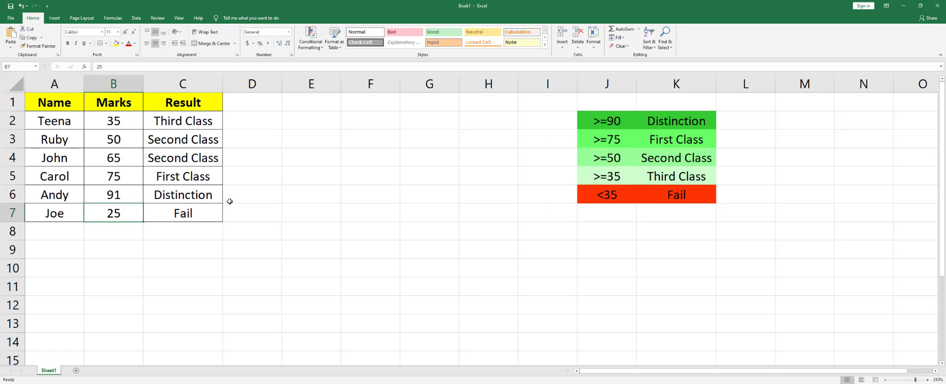
type("85")
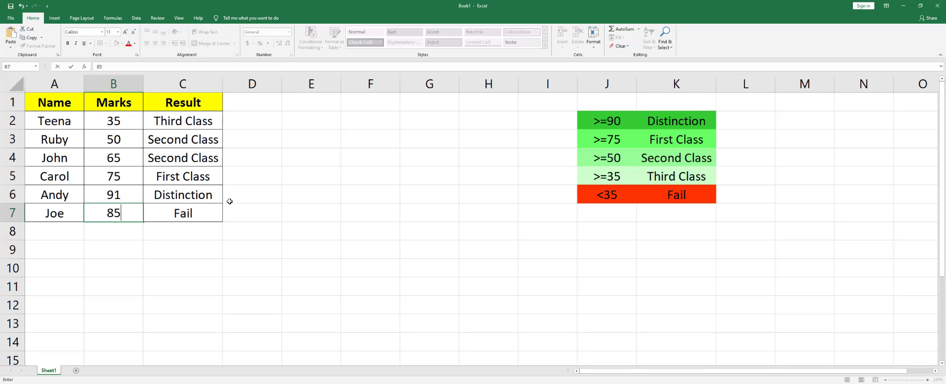
key("Return")
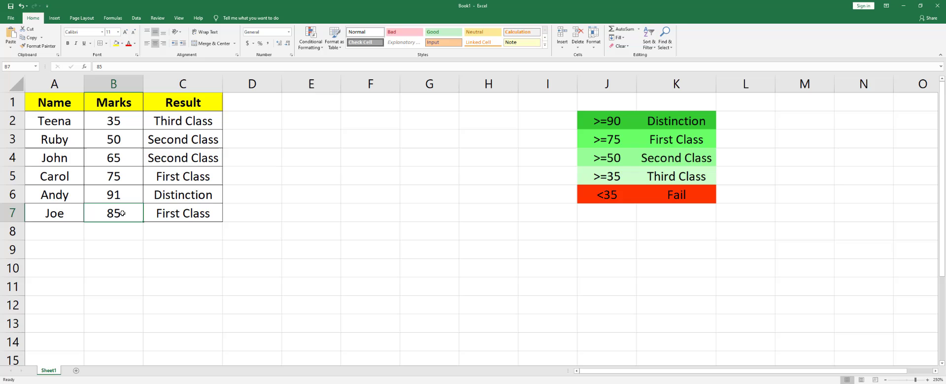
type("90")
key("Return")
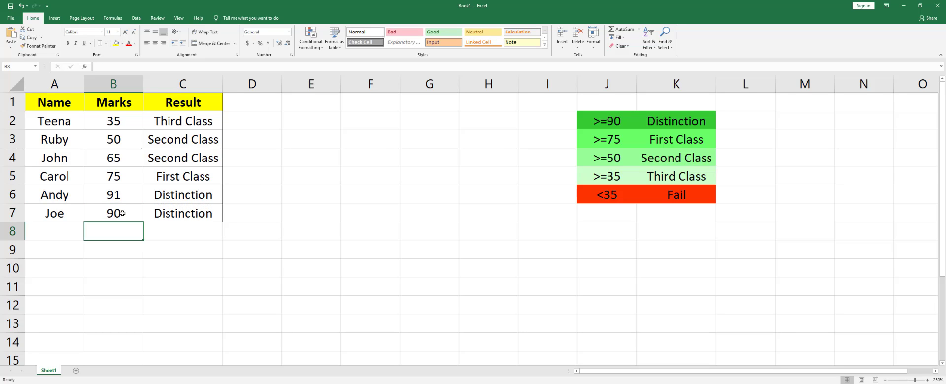
Step: Edit B7 to 34 so C7 returns Fail
left_click(112, 213)
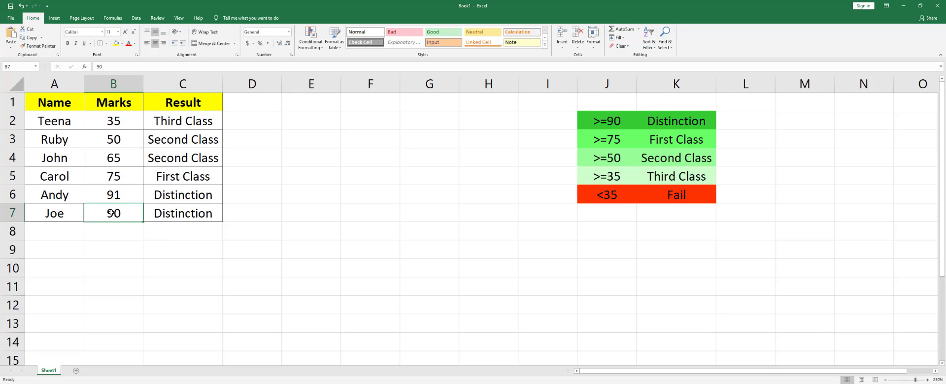
double_click(111, 212)
key("BackSpace")
key("BackSpace")
type("34")
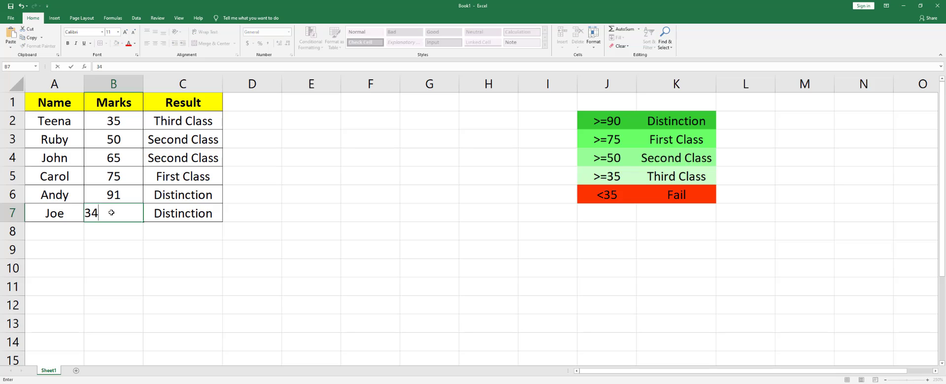
key("Return")
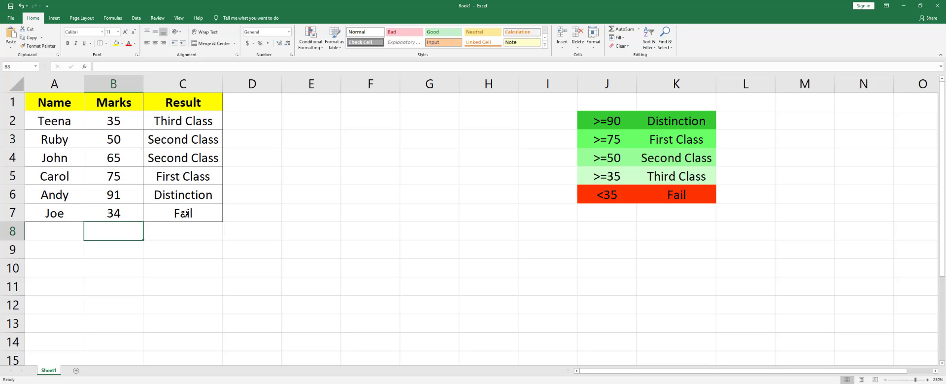
left_click(183, 121)
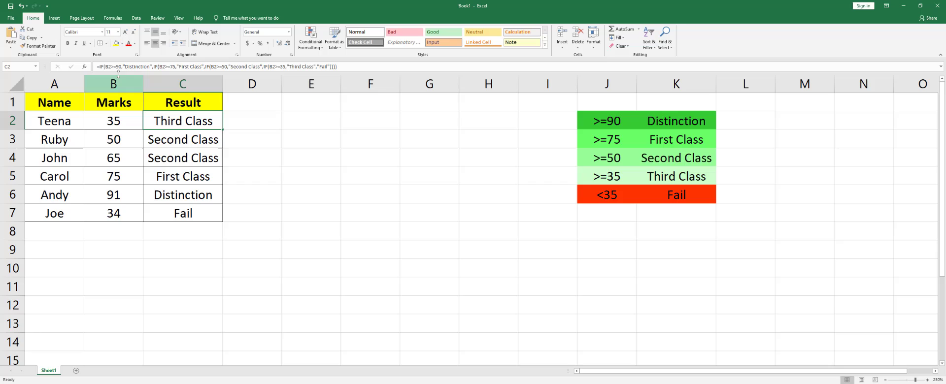